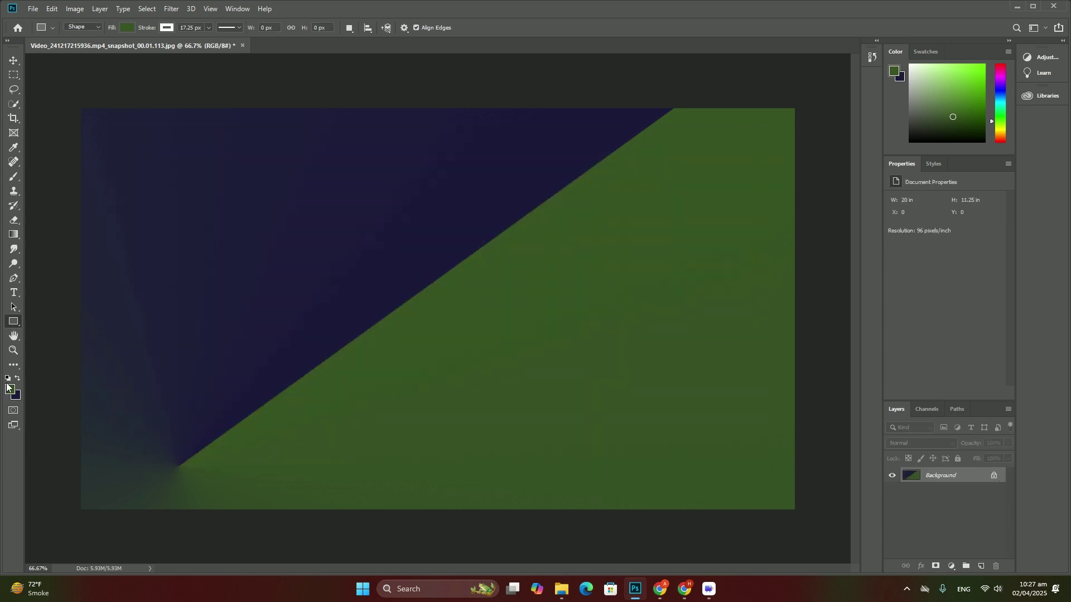
Step: Pick a dark foreground colour and drag a diagonal navy-to-teal gradient across the background
left_click(9, 388)
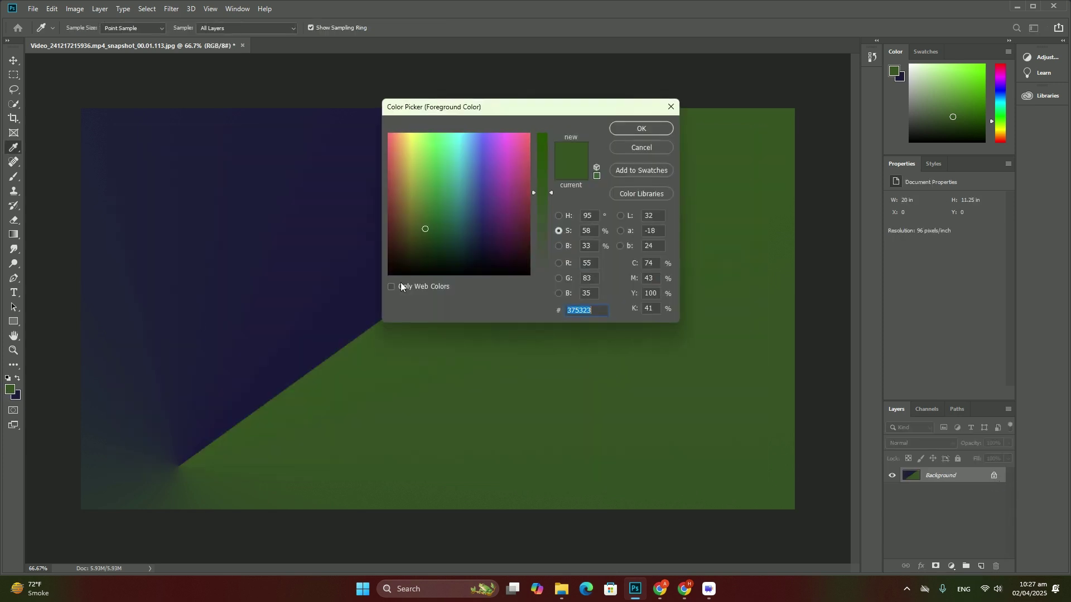
left_click(629, 129)
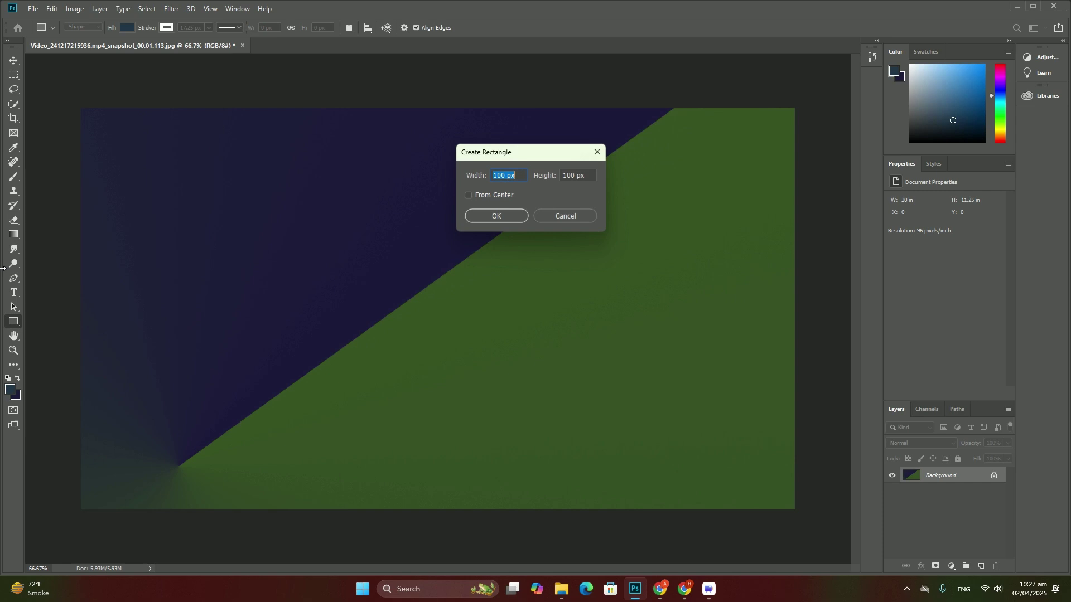
left_click(571, 221)
left_click_drag(241, 178, 760, 440)
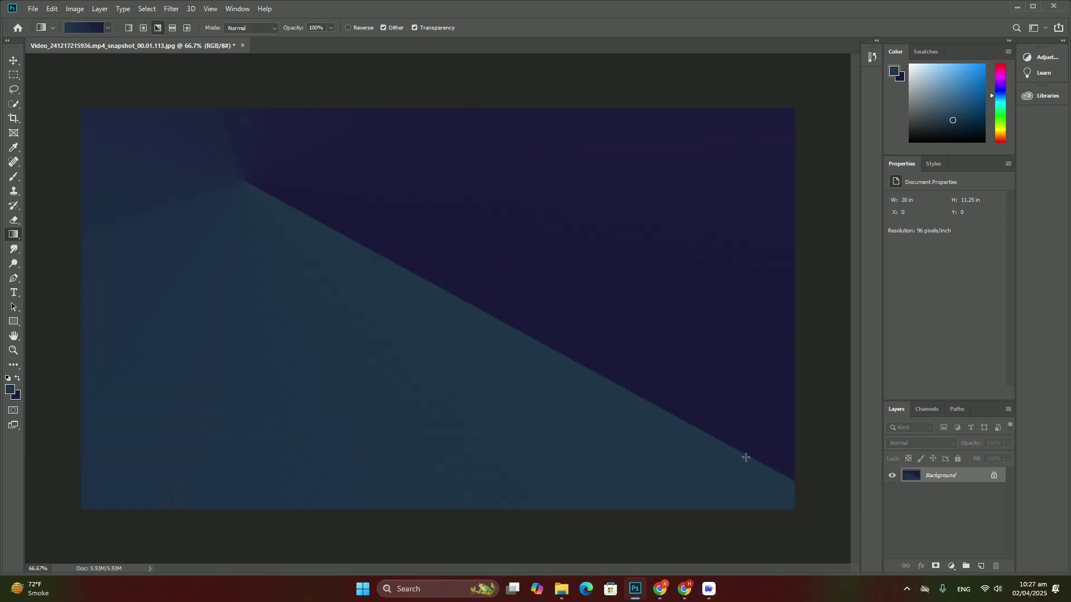
right_click(12, 326)
Step: Draw a spade custom shape on the left of the canvas
left_click(67, 374)
right_click(423, 224)
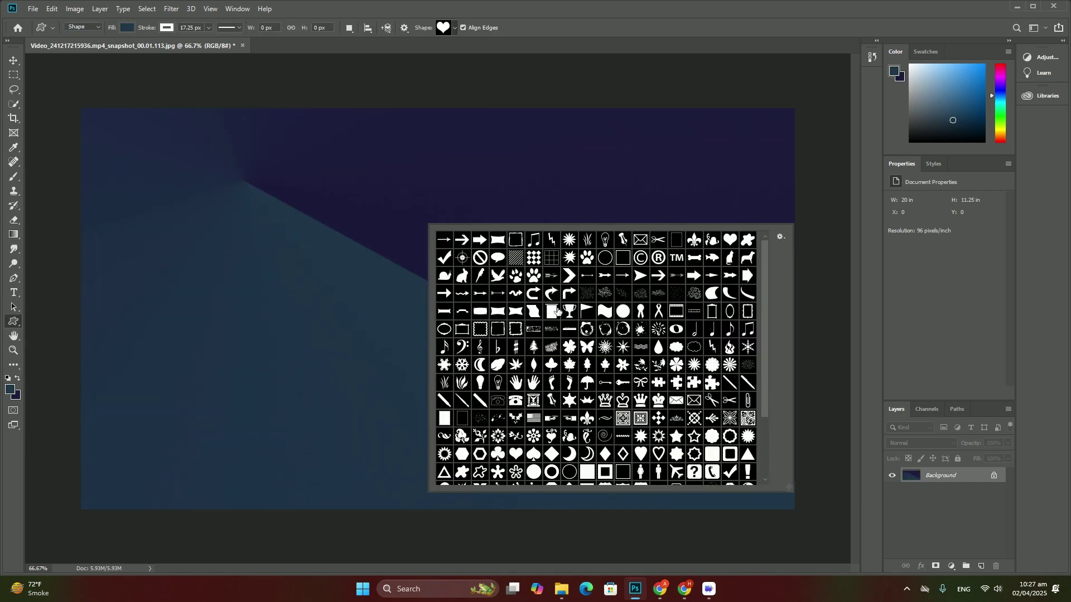
scroll(565, 428, "down", 1)
scroll(565, 429, "down", 1)
left_click(534, 428)
left_click_drag(178, 196, 409, 431)
Step: Embed the neon image clipped into the spade, then draw a second spade on the right
left_click(32, 8)
left_click(61, 219)
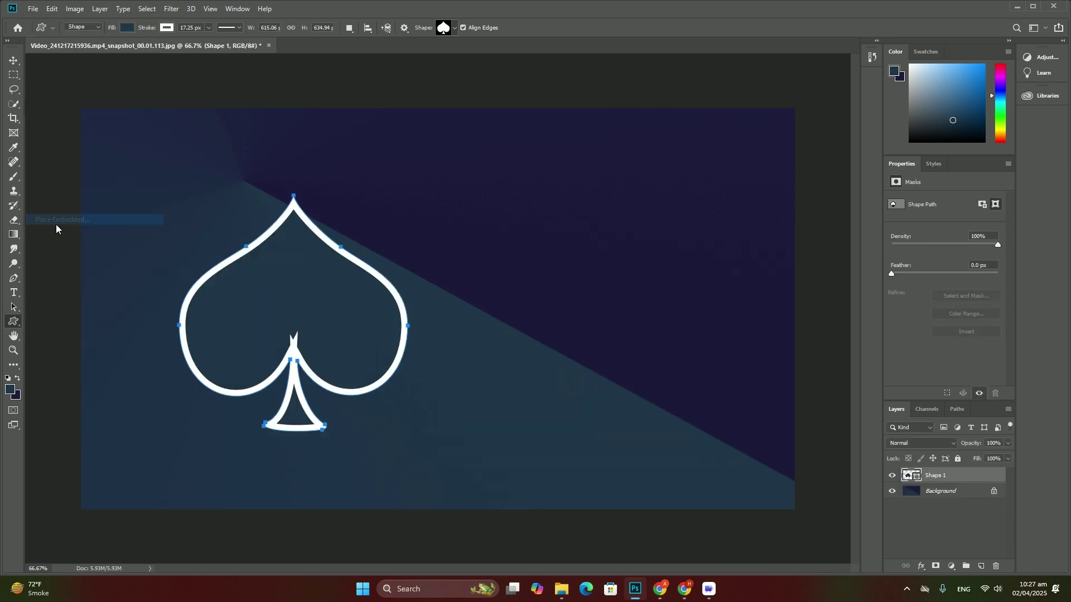
double_click(713, 94)
mouse_move(469, 310)
left_mouse_down()
mouse_move(268, 309)
mouse_move(432, 313)
left_mouse_up()
key("Return")
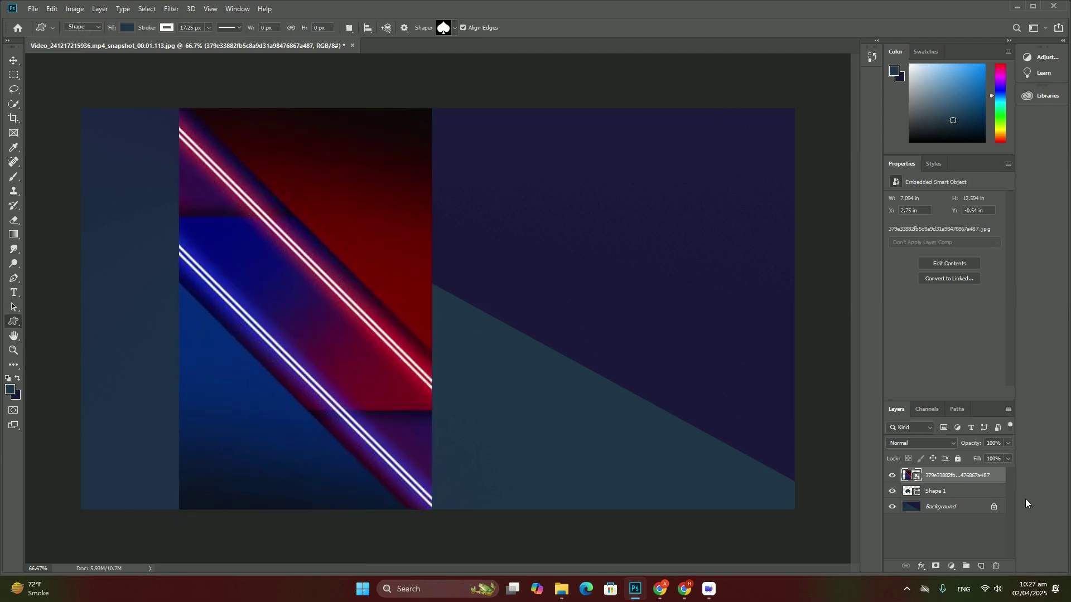
right_click(936, 478)
left_click(991, 244)
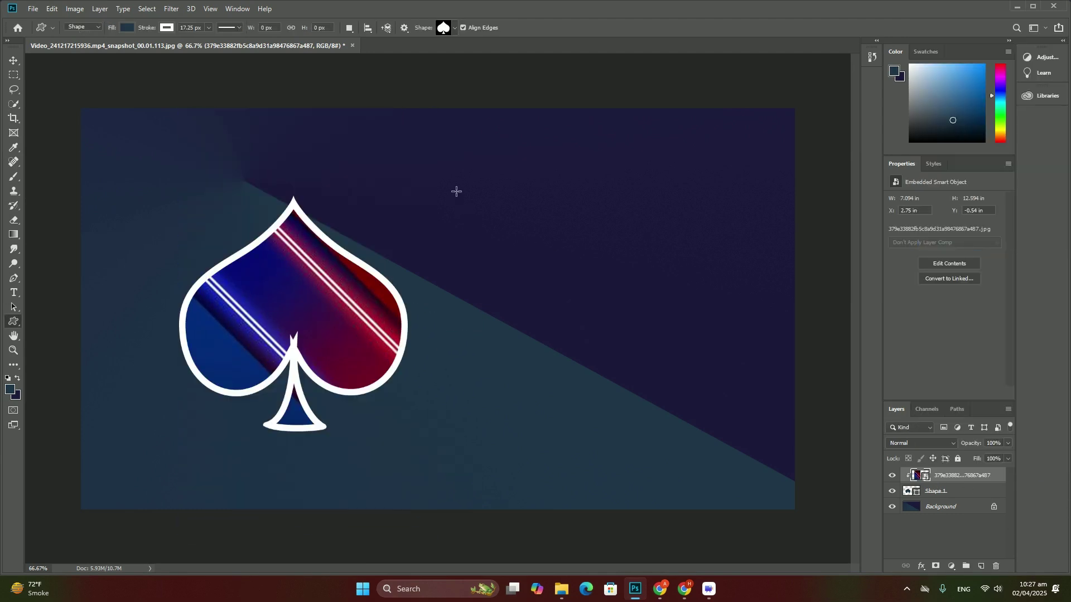
left_click_drag(454, 185, 697, 411)
Step: Embed the neon image again and scale it to cover the right spade
left_click(32, 8)
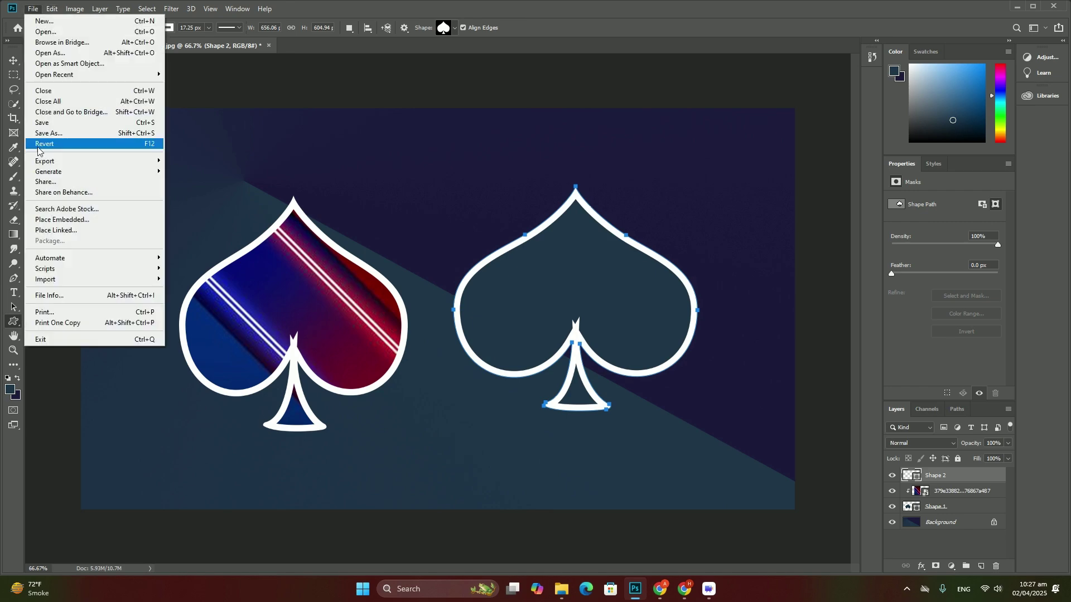
left_click(76, 225)
double_click(666, 96)
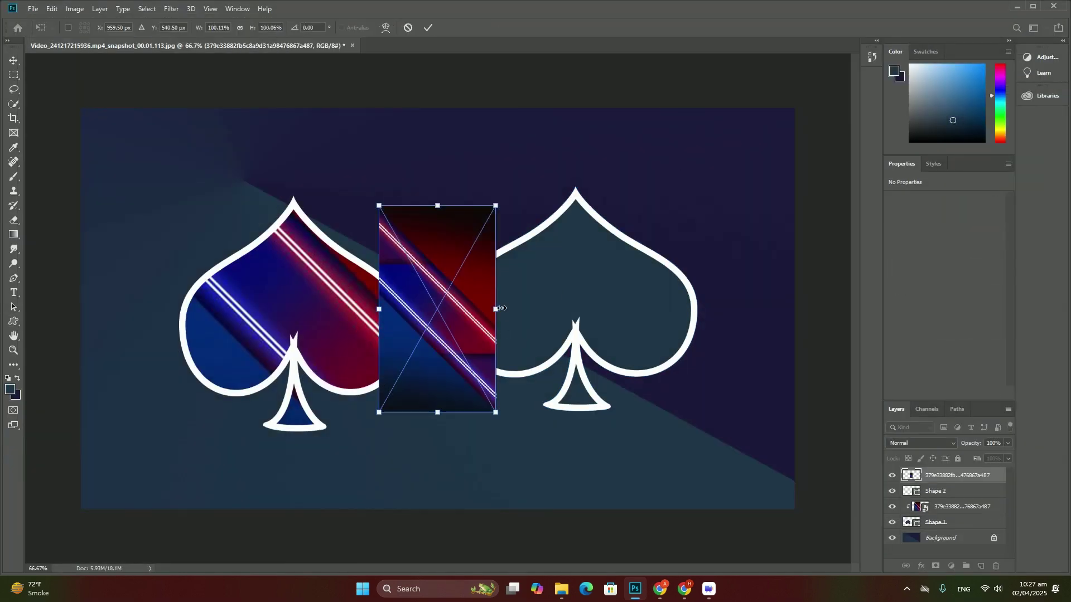
left_click_drag(497, 306, 593, 307)
left_click_drag(528, 324, 610, 326)
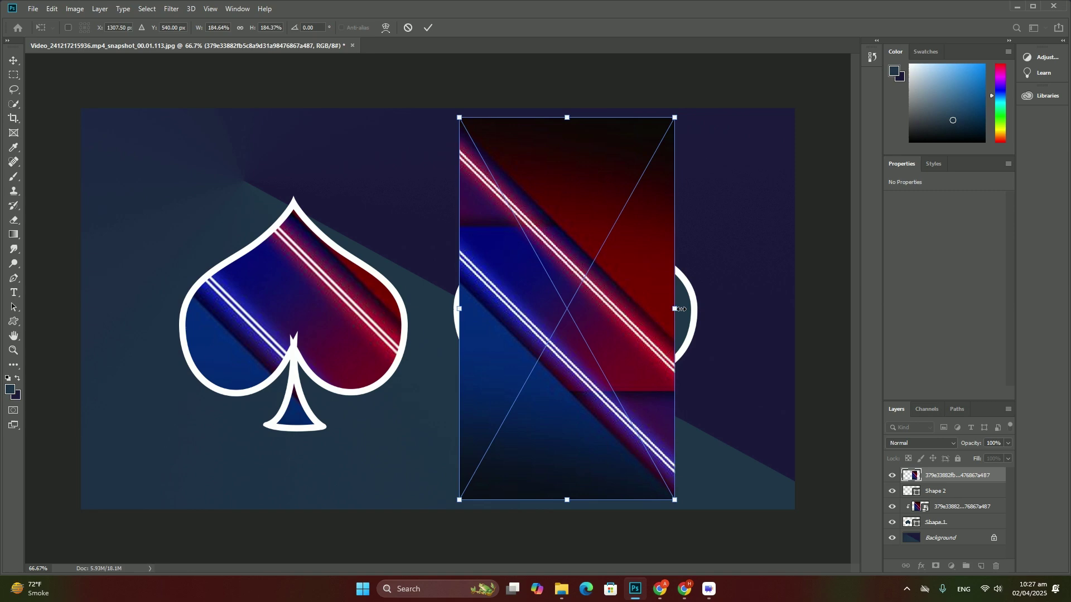
left_click_drag(680, 309, 697, 309)
left_click_drag(586, 318, 579, 318)
key("Return")
Step: Clip the new neon image to the right spade and select the Background layer
right_click(939, 482)
left_click(956, 242)
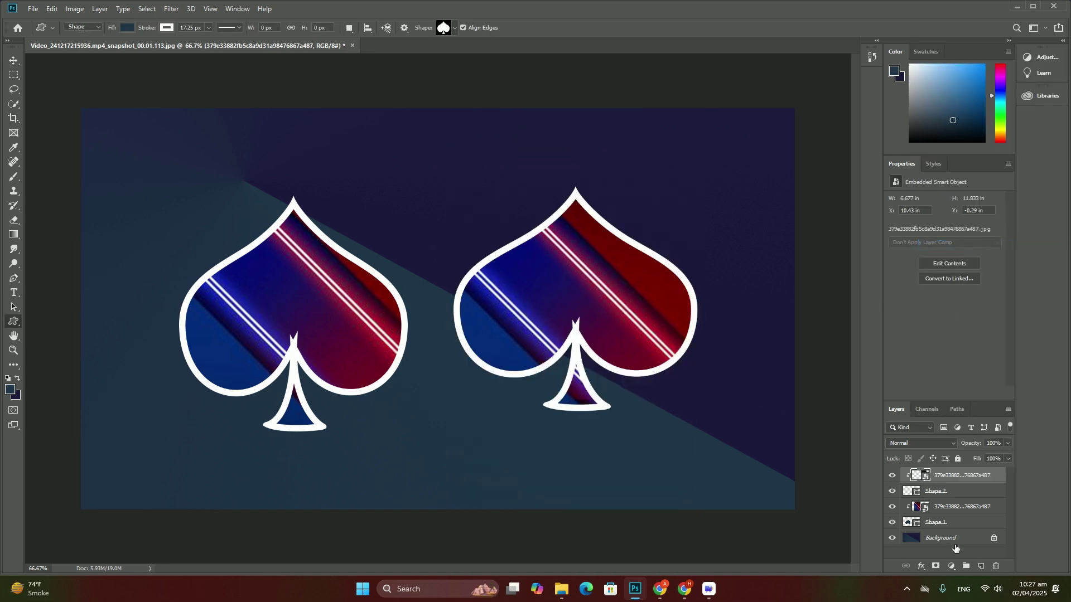
left_click(946, 537)
Step: Draw nested rounded-rectangle frames: a large outer frame, a beige inner frame, a dark panel
right_click(19, 325)
left_click(75, 330)
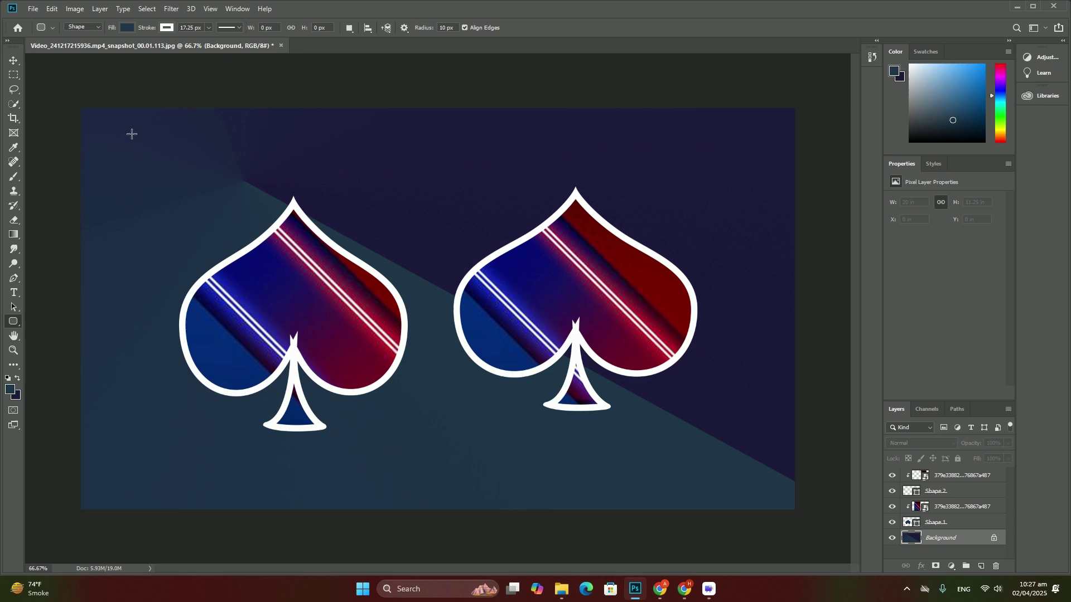
left_click_drag(119, 125, 764, 483)
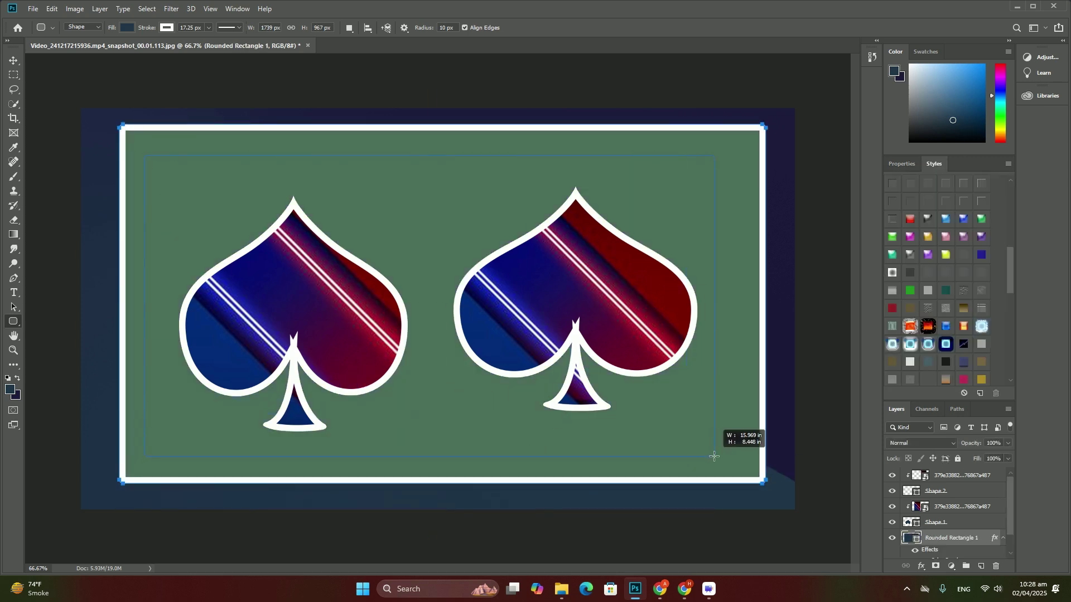
left_click_drag(713, 457, 731, 452)
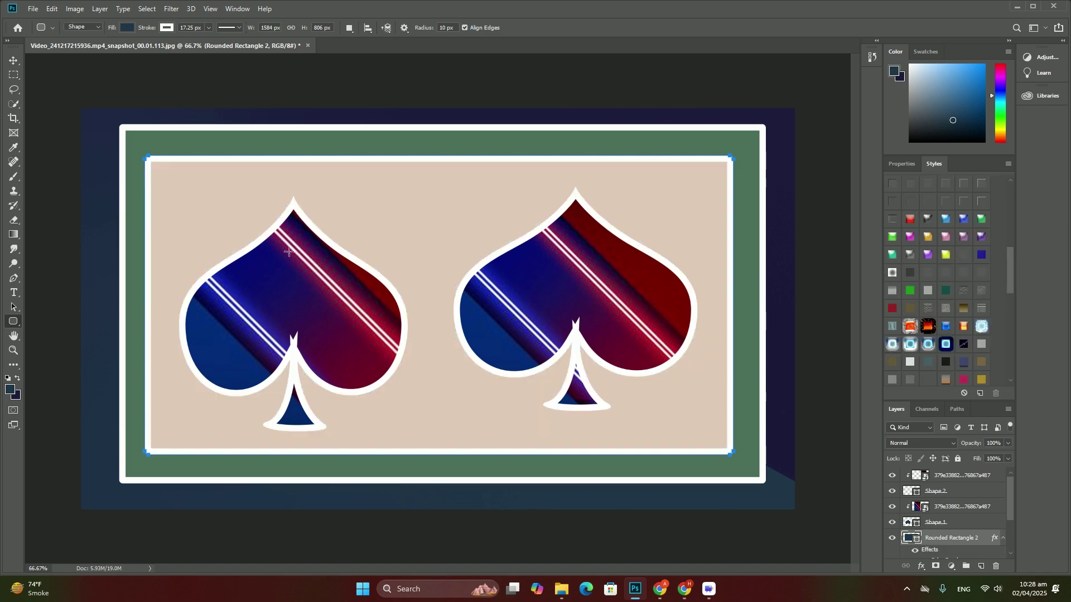
left_click_drag(173, 181, 672, 435)
Step: Add a thin vertical bar on the right and an olive-gradient horizontal bar on top
left_click_drag(692, 430, 714, 431)
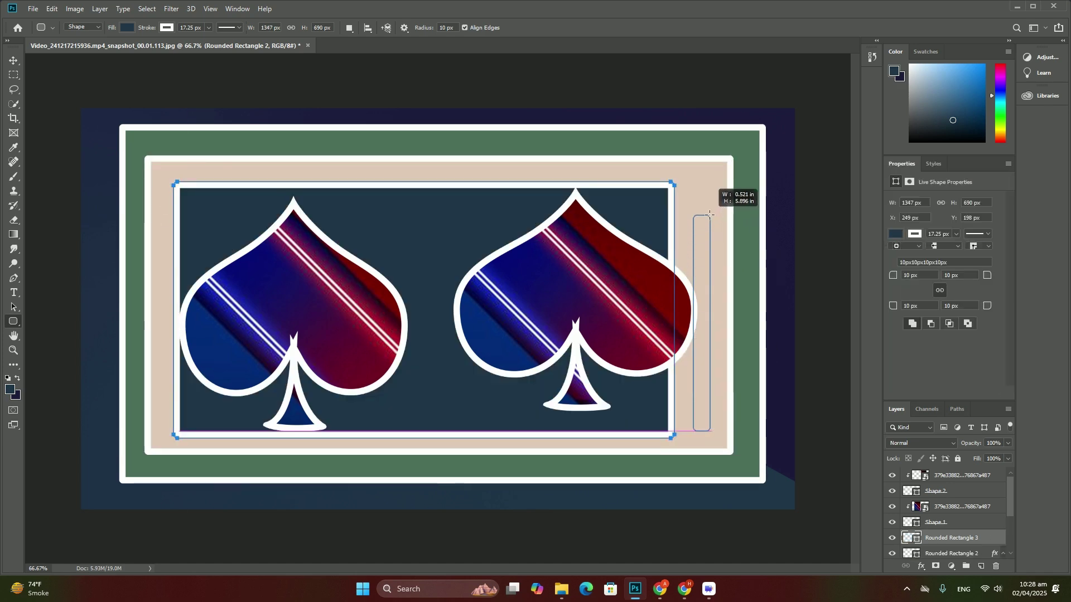
left_click_drag(709, 214, 710, 181)
left_click(933, 165)
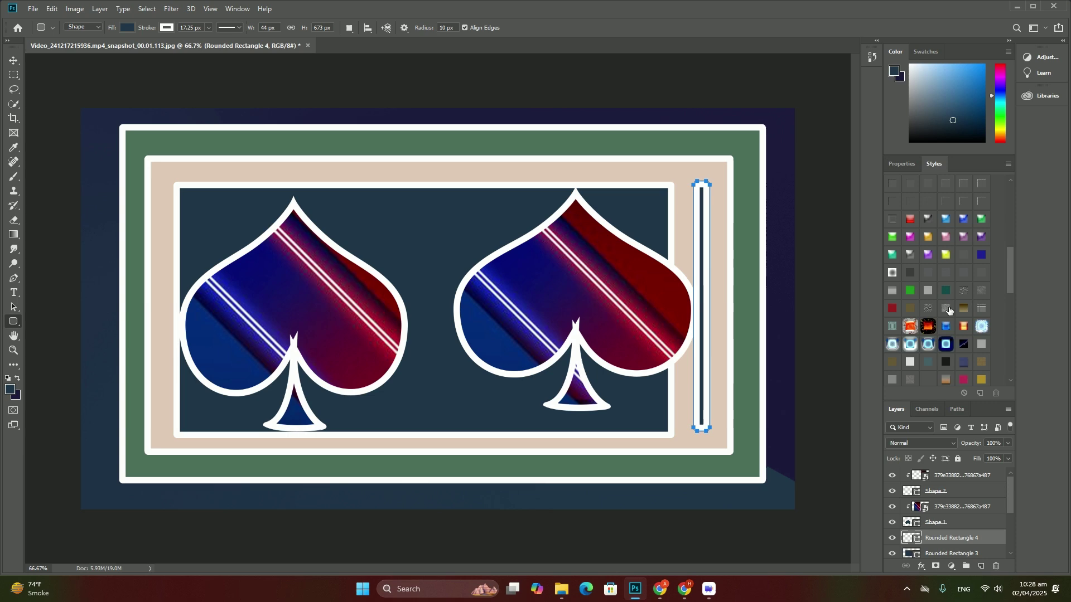
left_click_drag(617, 260, 661, 238)
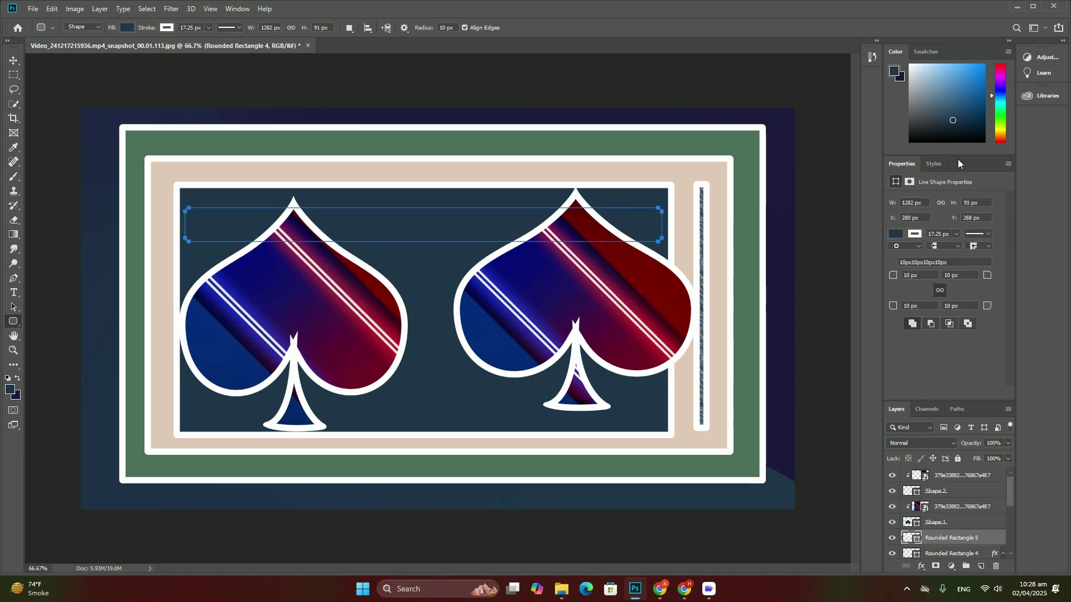
left_click(960, 308)
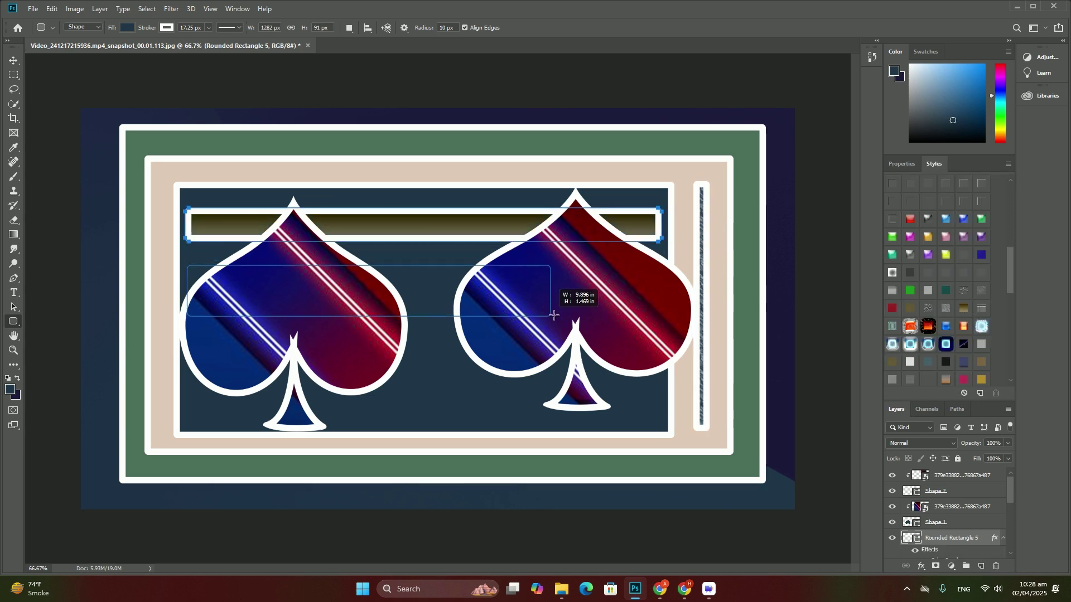